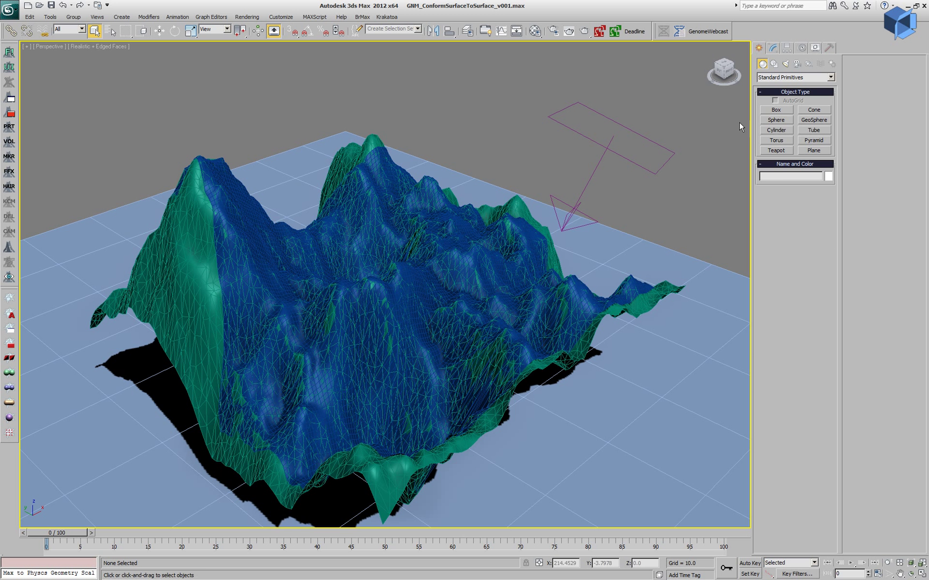
Select Plane001 and turn off its GNM_Conform modifier in the Modify panel stack
left_click(464, 217)
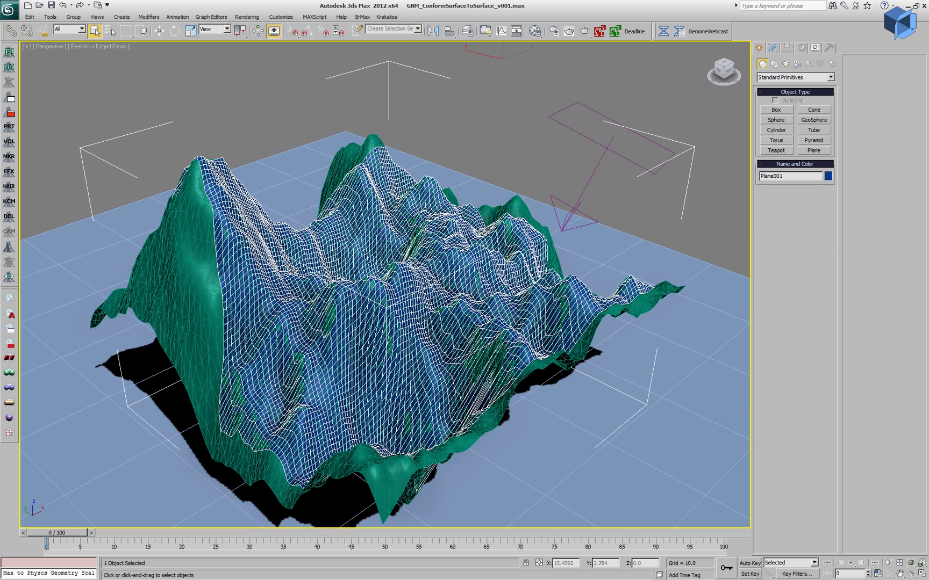
left_click(773, 48)
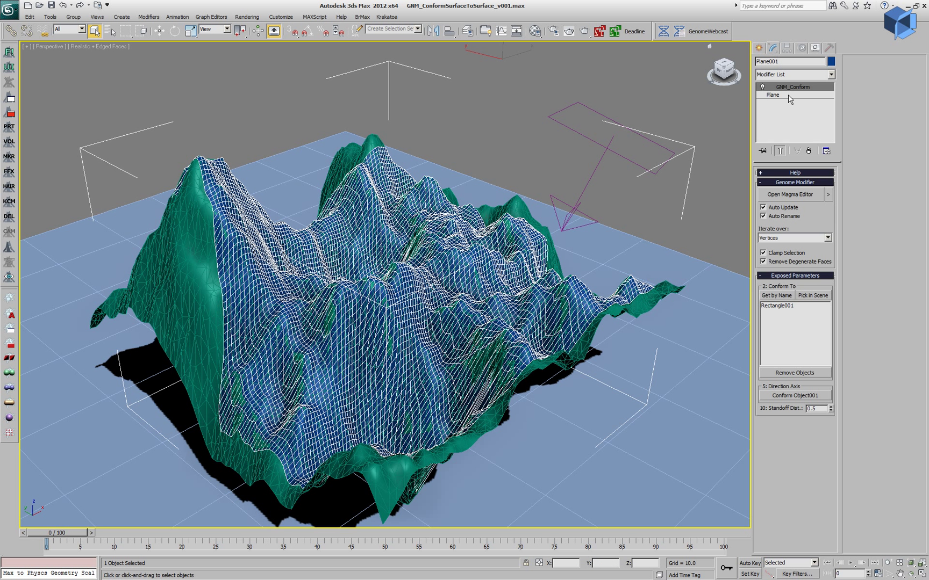
left_click(762, 87)
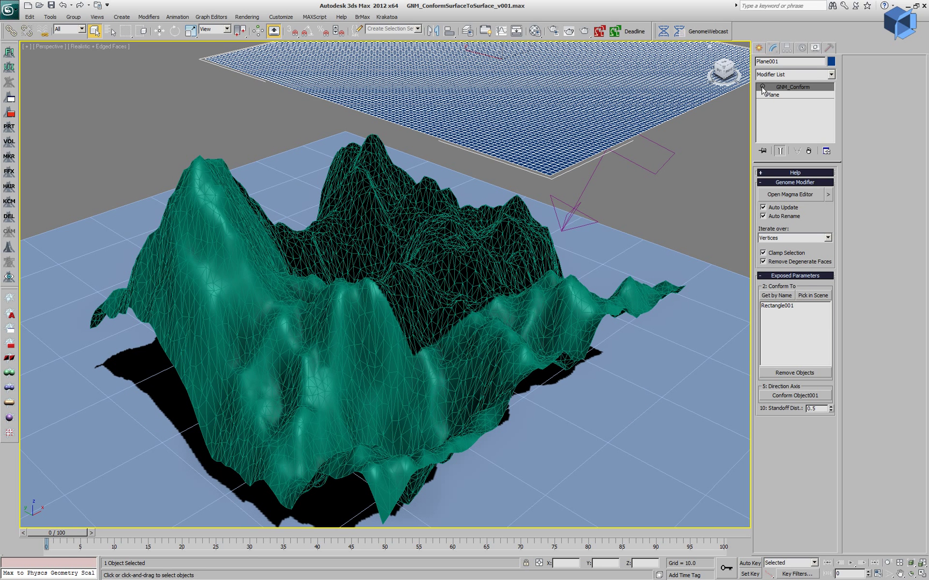
right_click(663, 166)
left_click(690, 240)
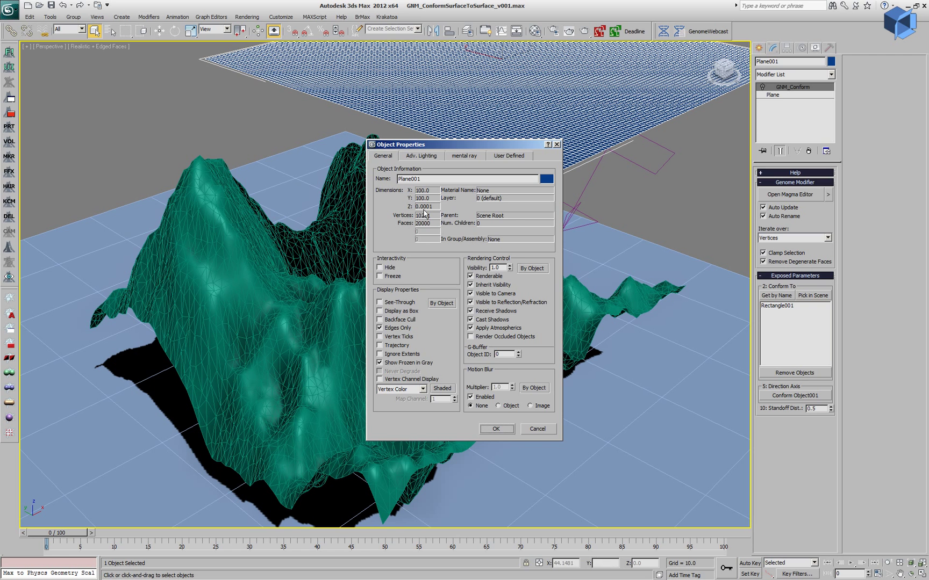
left_click(497, 430)
left_click(476, 394)
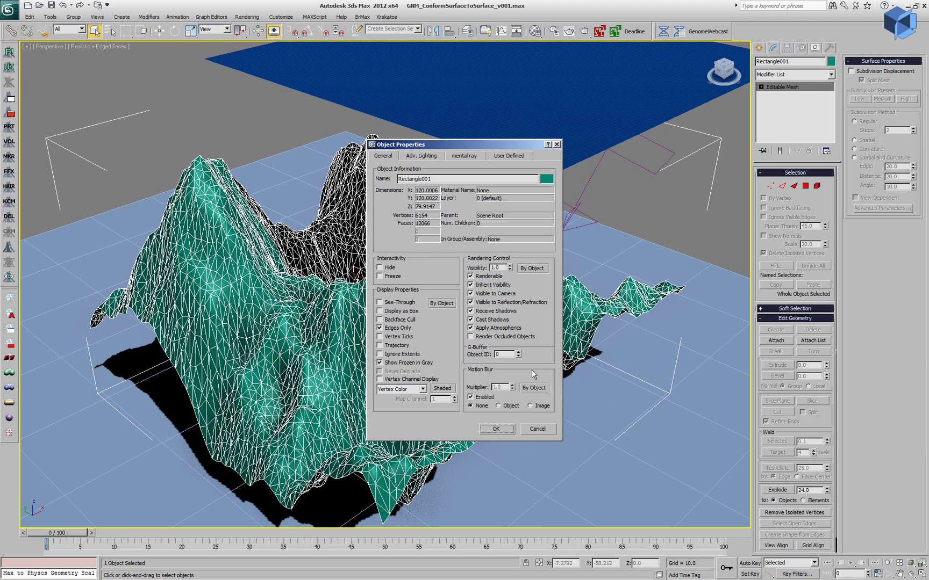
left_click(497, 429)
left_click(622, 115)
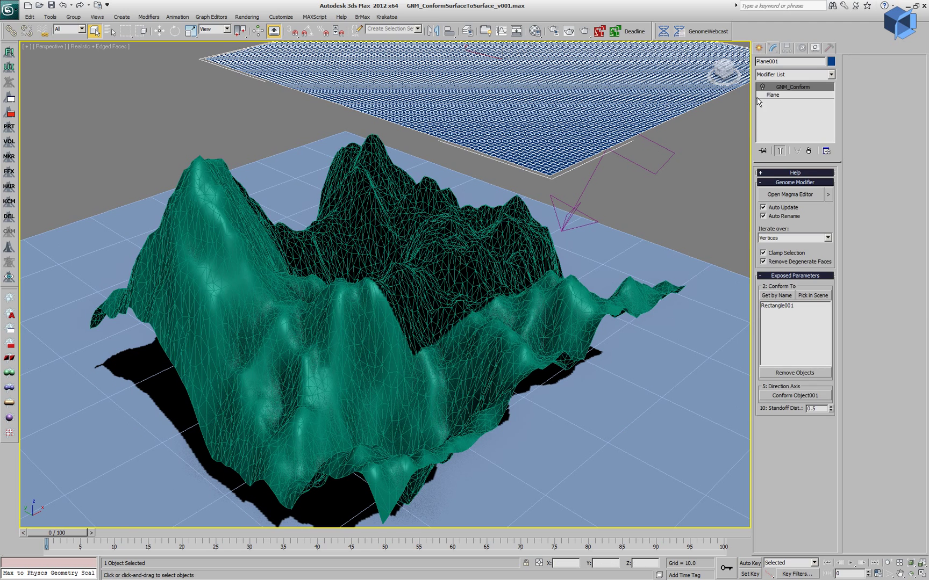
left_click(762, 88)
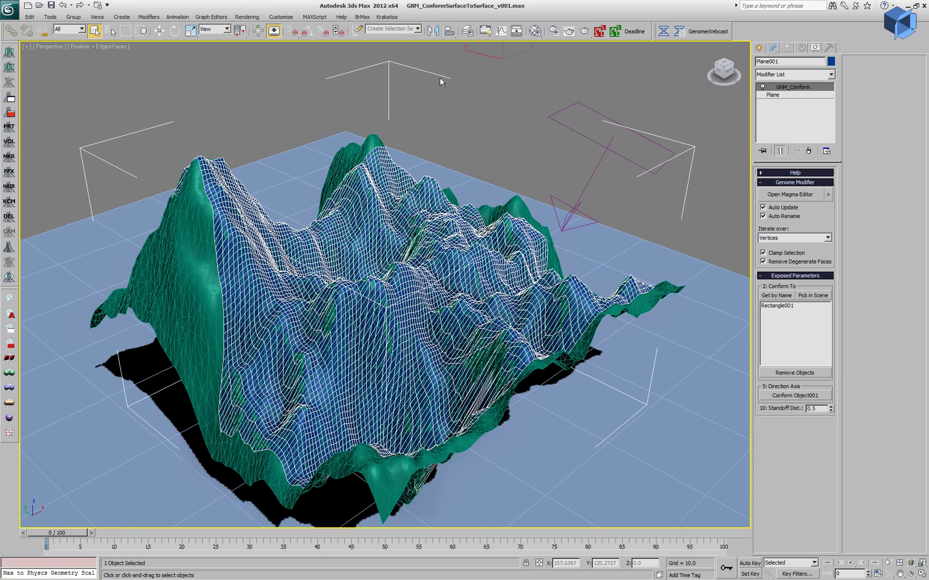
left_click(160, 30)
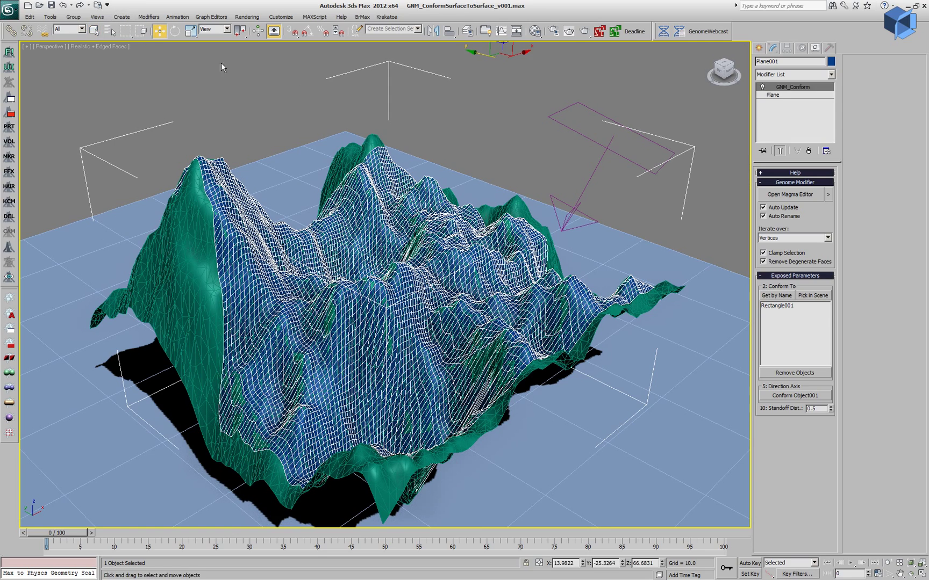
left_click_drag(487, 54, 484, 108)
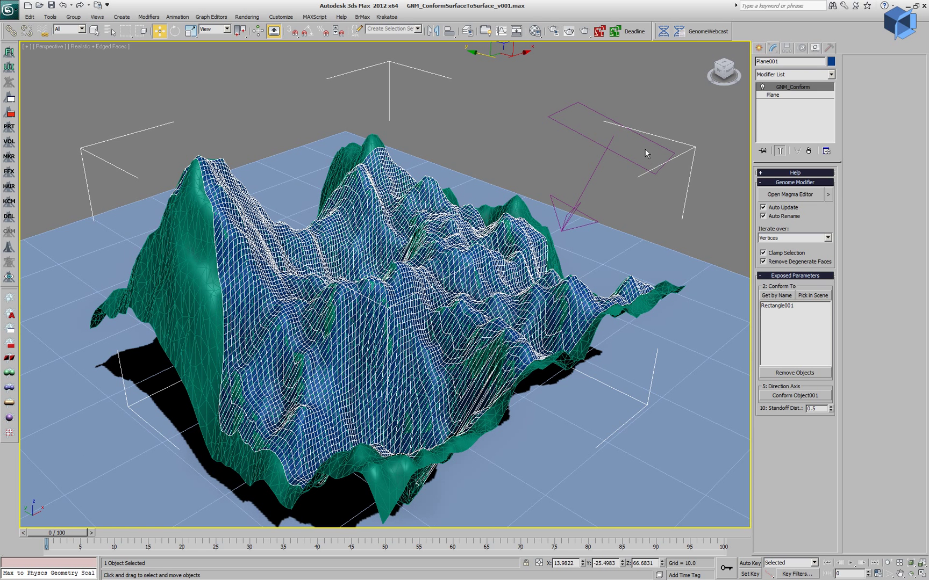
Bind Plane001 to the Conform space warp, delete Conform Binding, then re-enable GNM_Conform
left_click(762, 87)
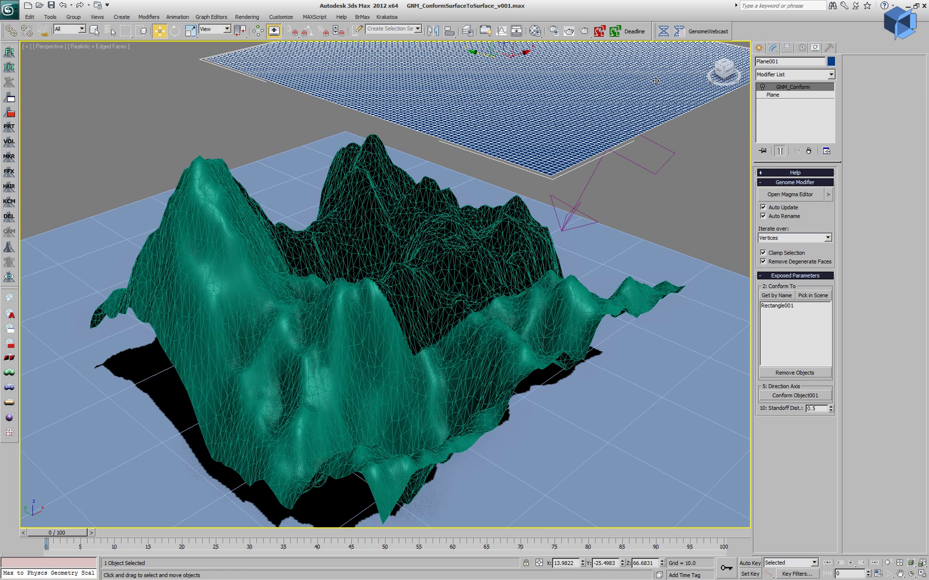
left_click(43, 31)
left_click_drag(487, 52, 642, 170)
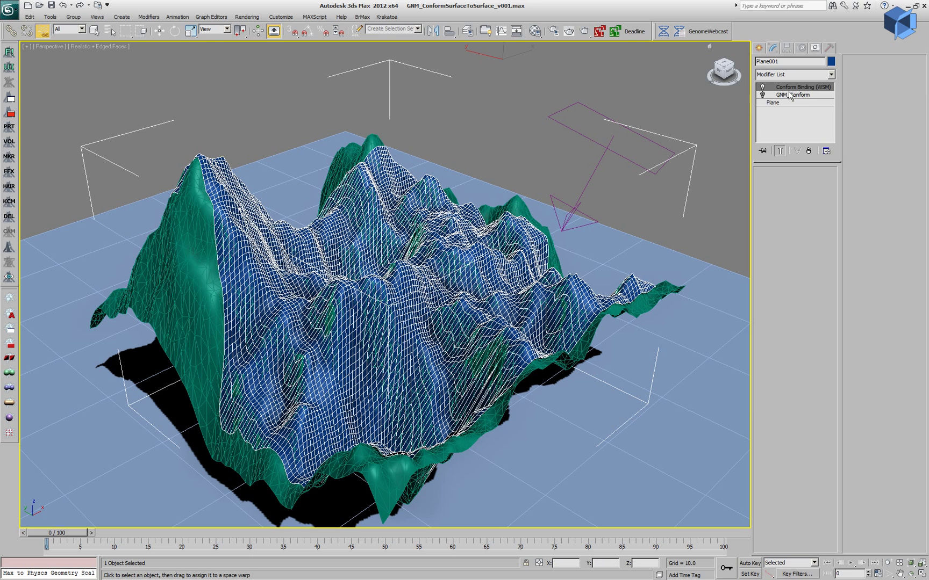
left_click(808, 151)
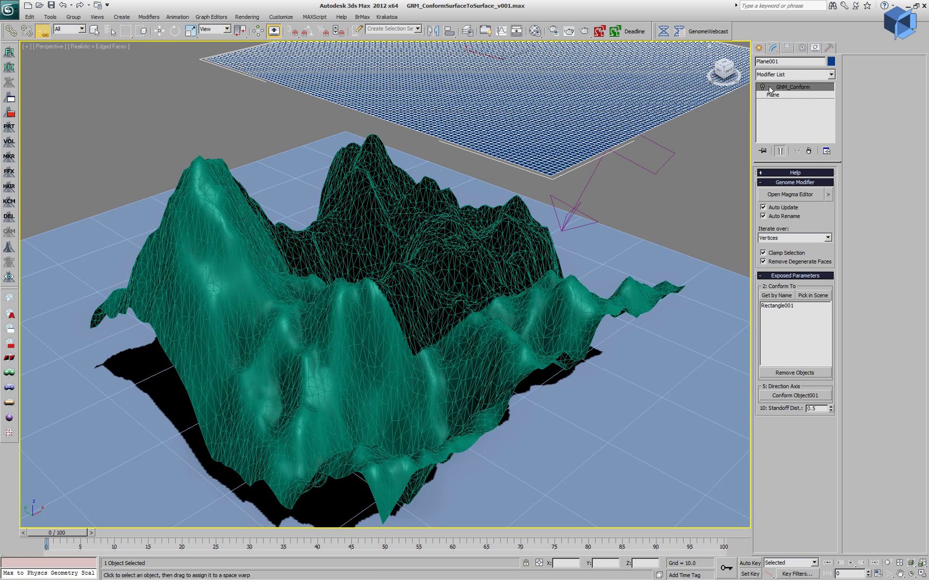
left_click(762, 87)
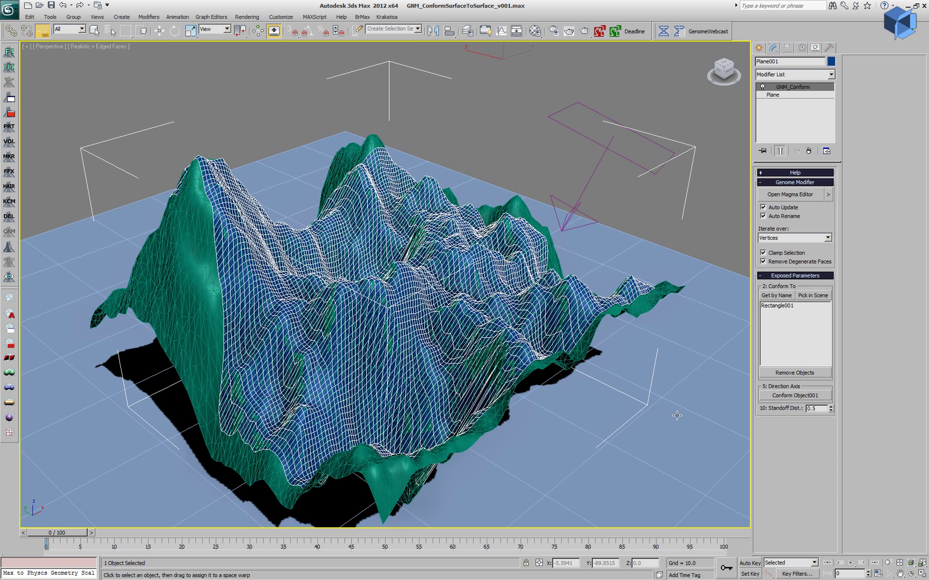
Add Plane002 as a Conform To target, then move Plane001 to test the conform
left_click(813, 295)
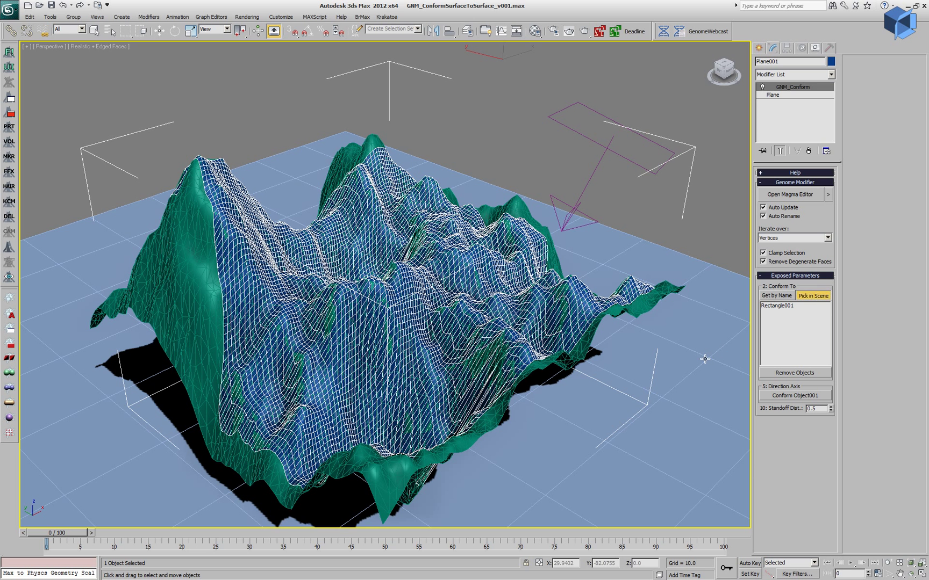
left_click(705, 357)
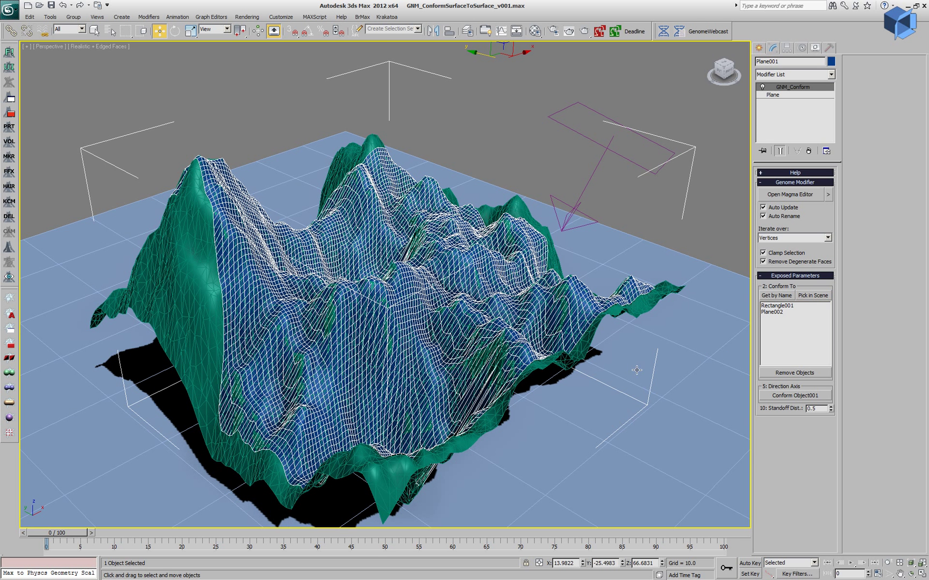
left_click(658, 374)
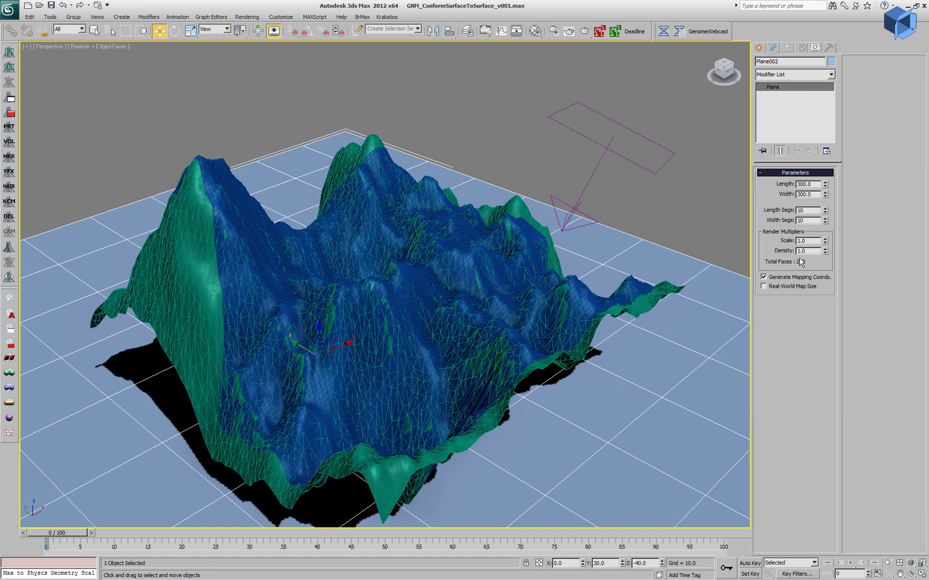
left_click(457, 250)
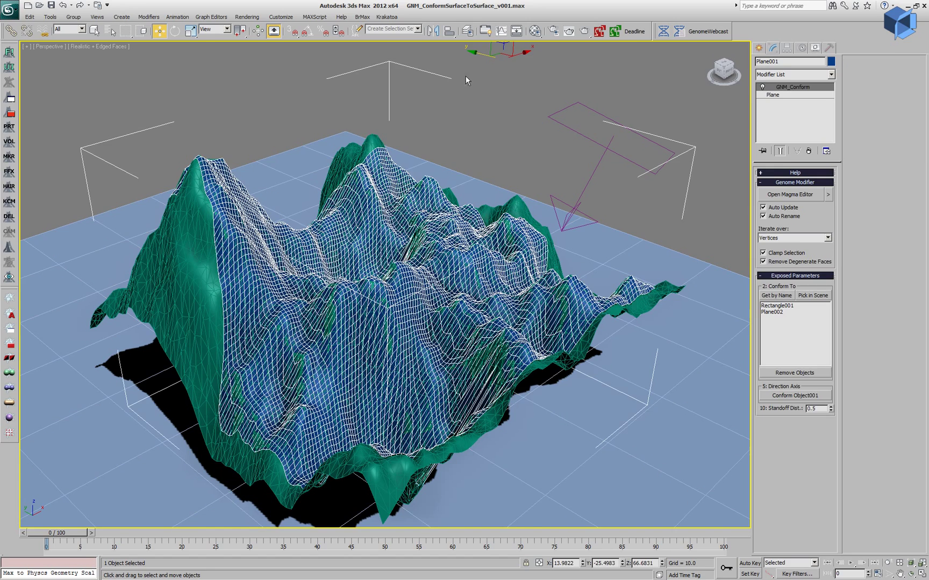
left_click_drag(479, 54, 466, 107)
Set Plane002's length and width segments to 100 each
left_click(603, 332)
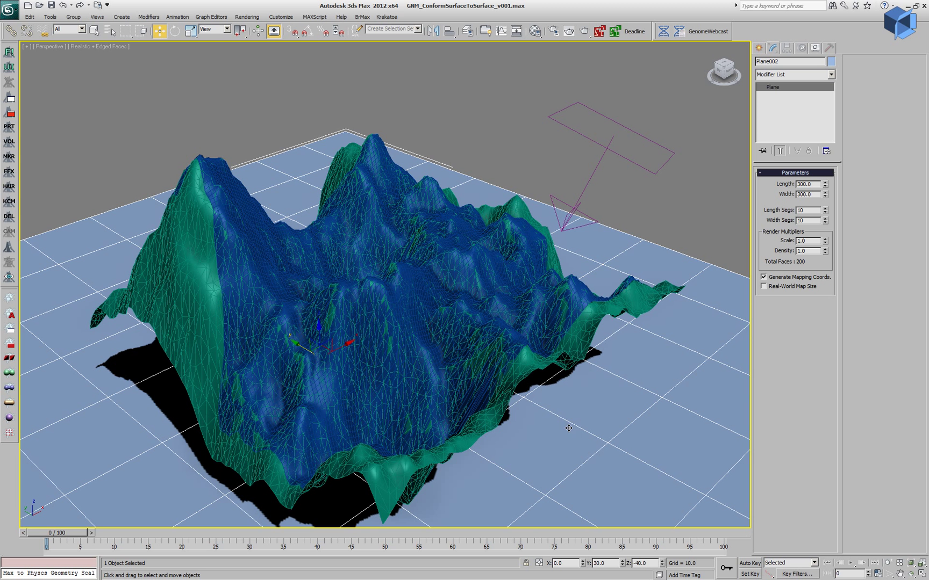
left_click(808, 220)
type("0")
key("Return")
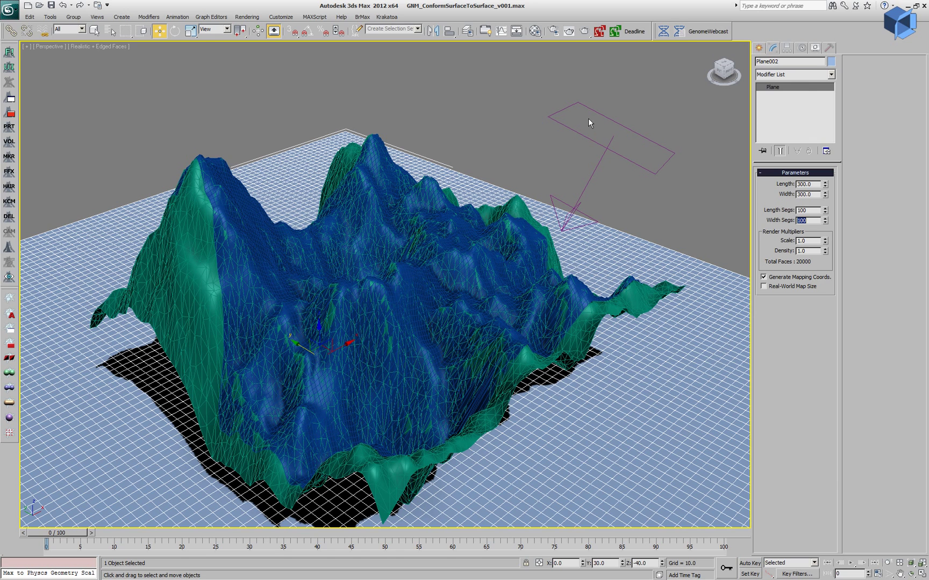
Move Plane001 over the terrain, then raise Plane002's Length Segs to 500
left_click(426, 241)
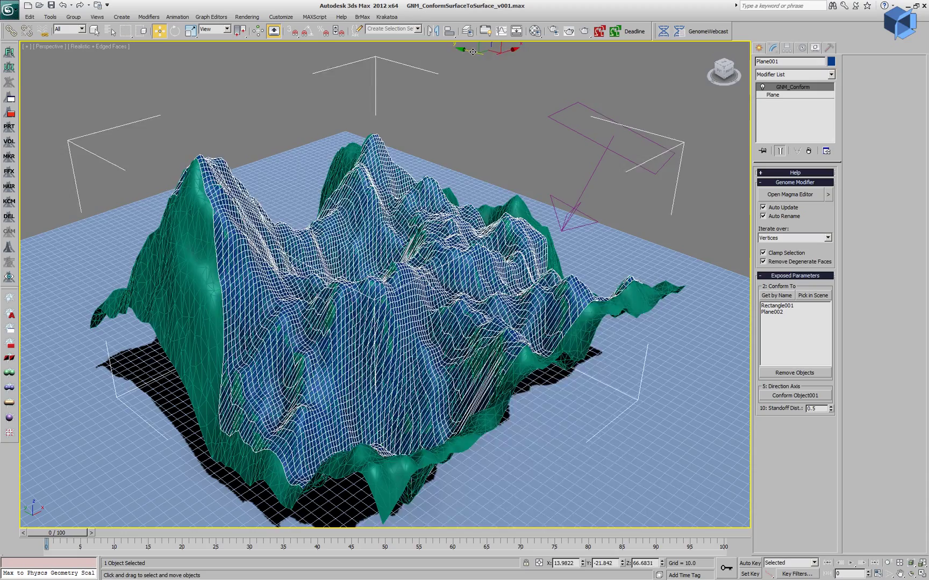
left_click_drag(472, 54, 506, 182)
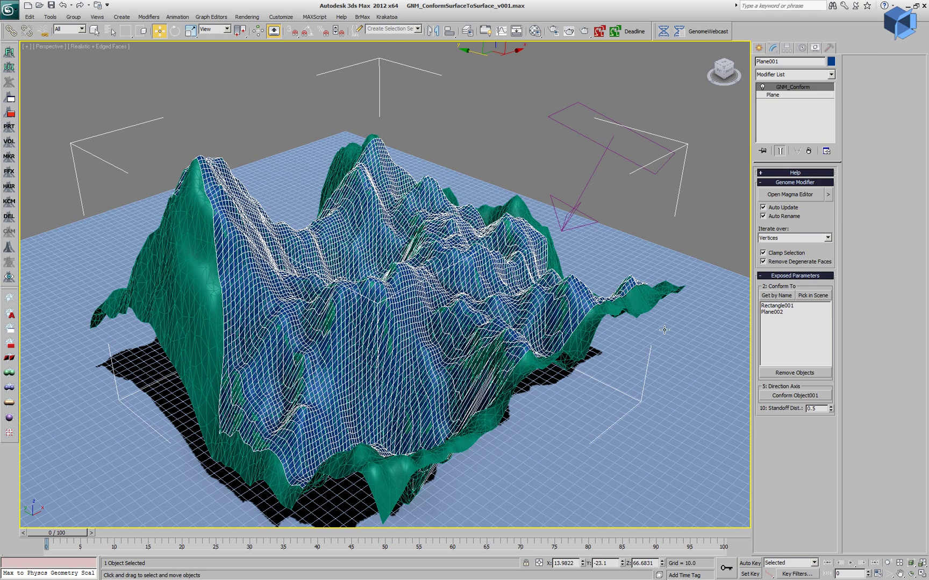
left_click(731, 302)
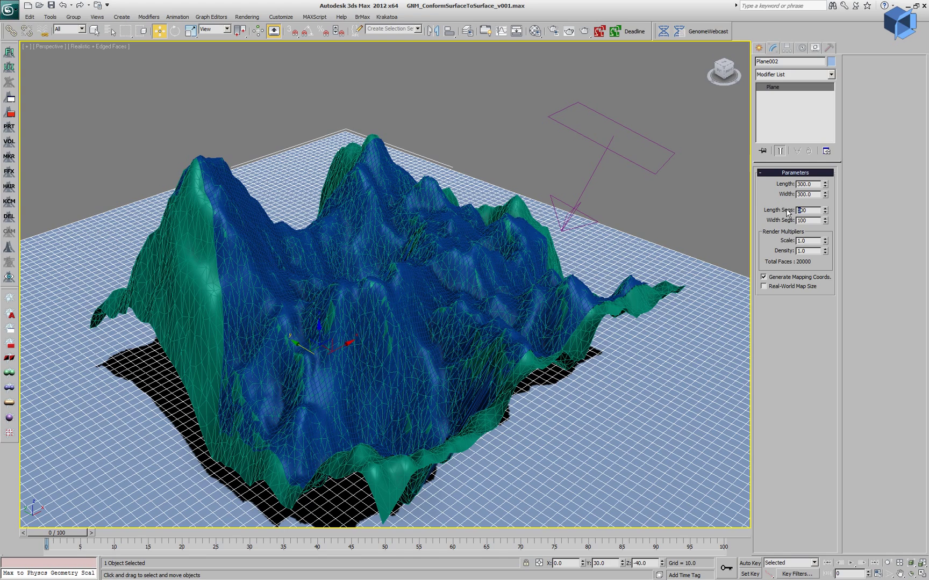
key("Return")
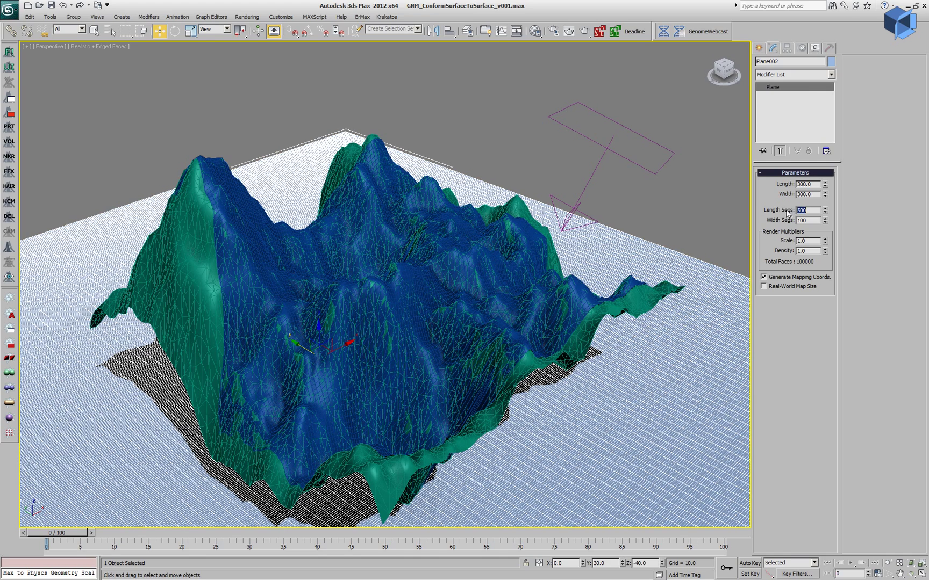
Set Plane002's Width Segs to 1000, moving Plane001 across the denser ground before and after
left_click(440, 275)
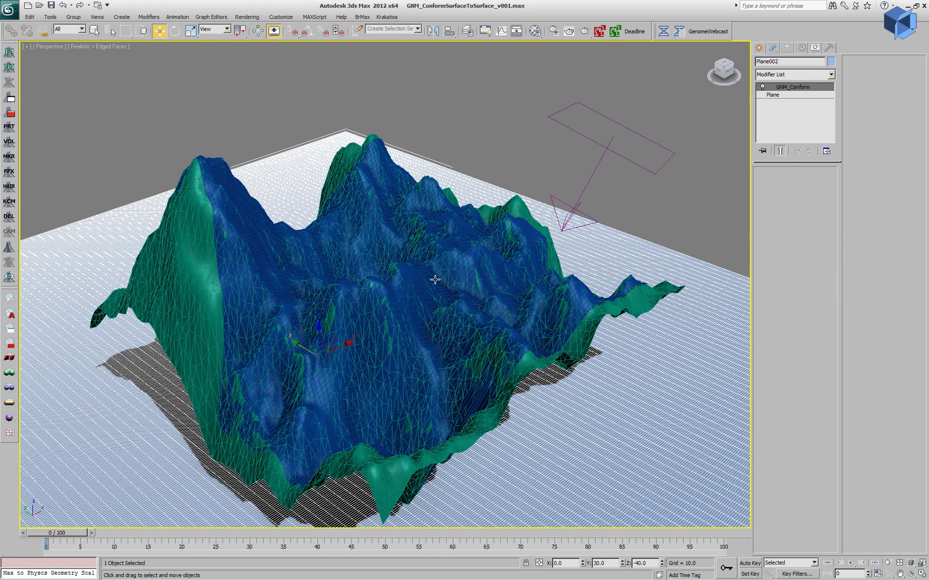
left_click_drag(531, 66, 478, 67)
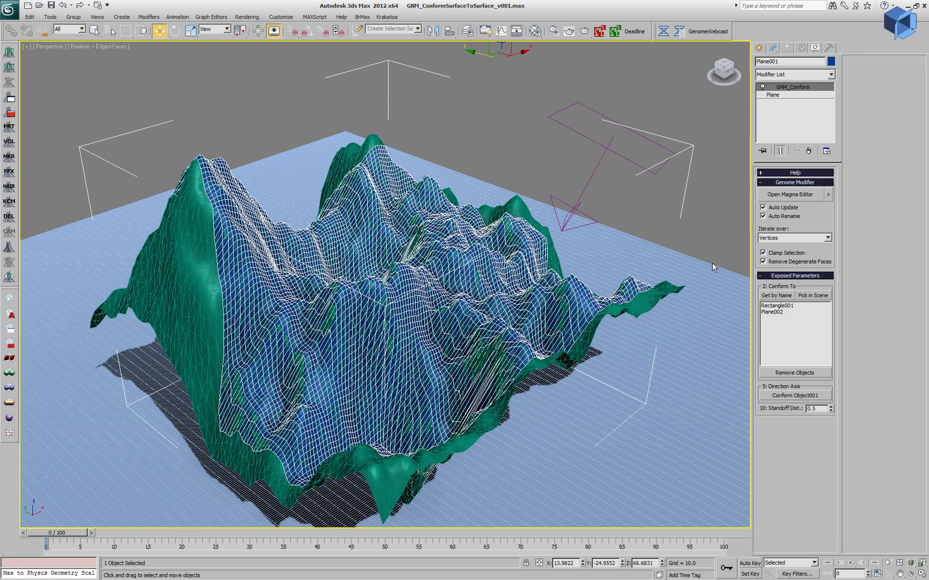
left_click(700, 295)
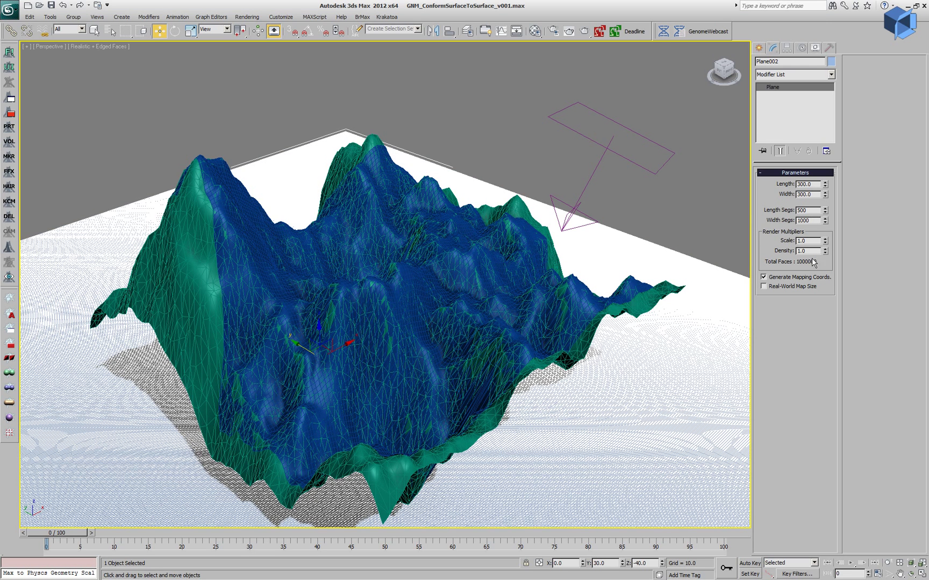
left_click(485, 275)
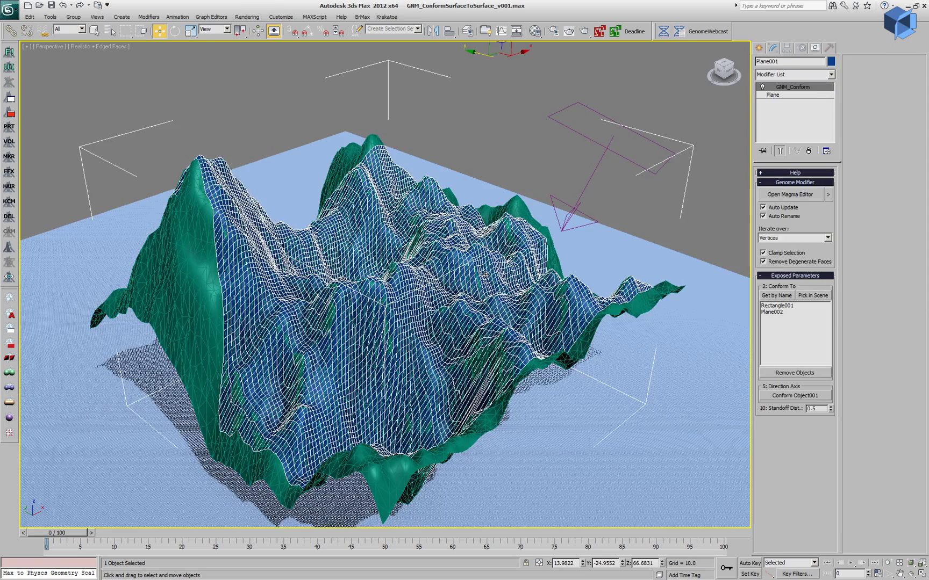
left_click_drag(471, 54, 473, 120)
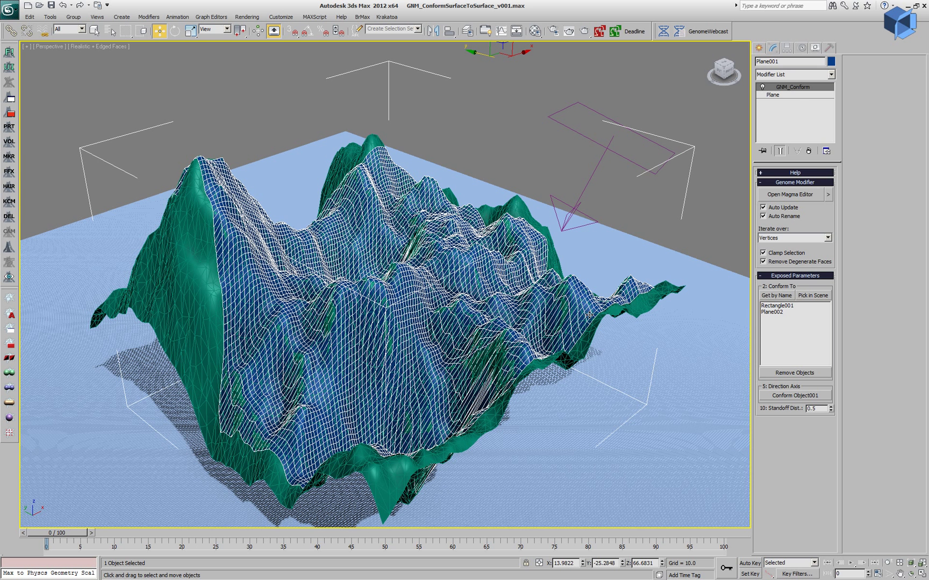
Set Plane001 to 1000 by 1000 segments, move it to re-conform, and deselect
left_click(790, 96)
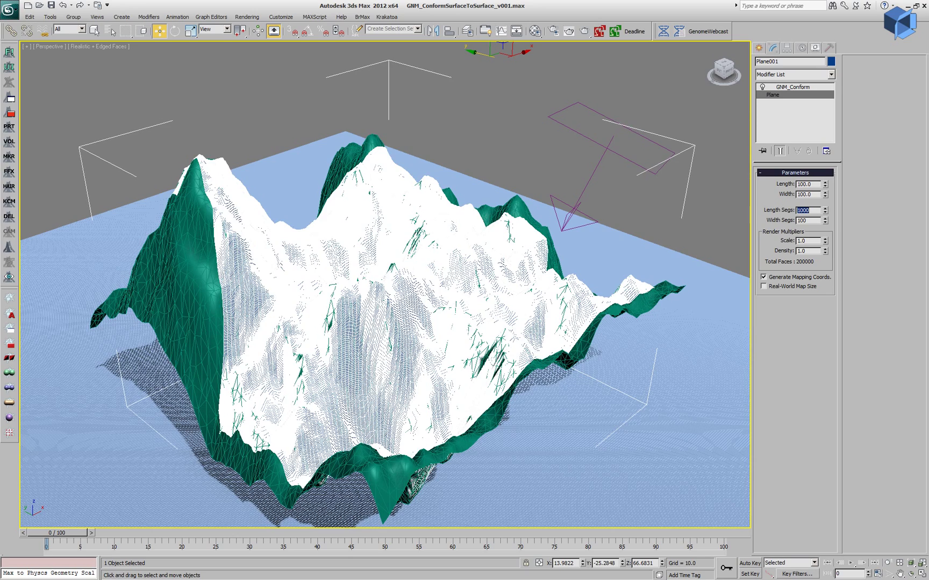
left_click_drag(478, 54, 476, 91)
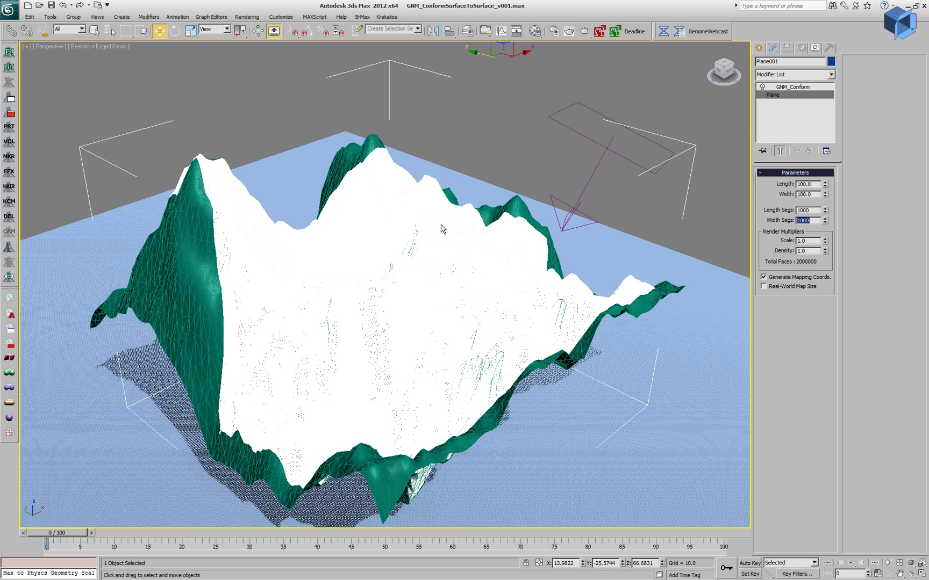
left_click(466, 137)
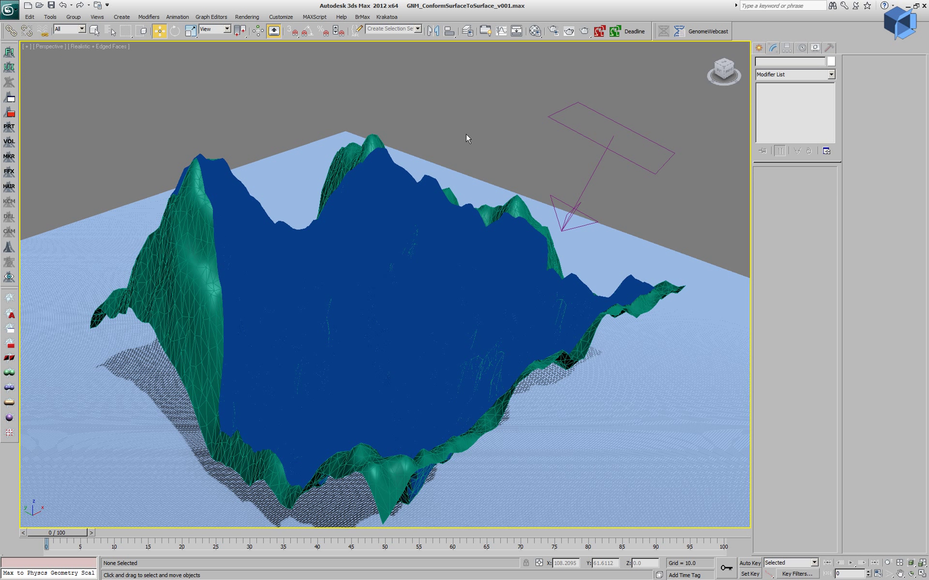
Show viewport statistics, play the animation, turn off Edged Faces, and stop at frame 11
key("7")
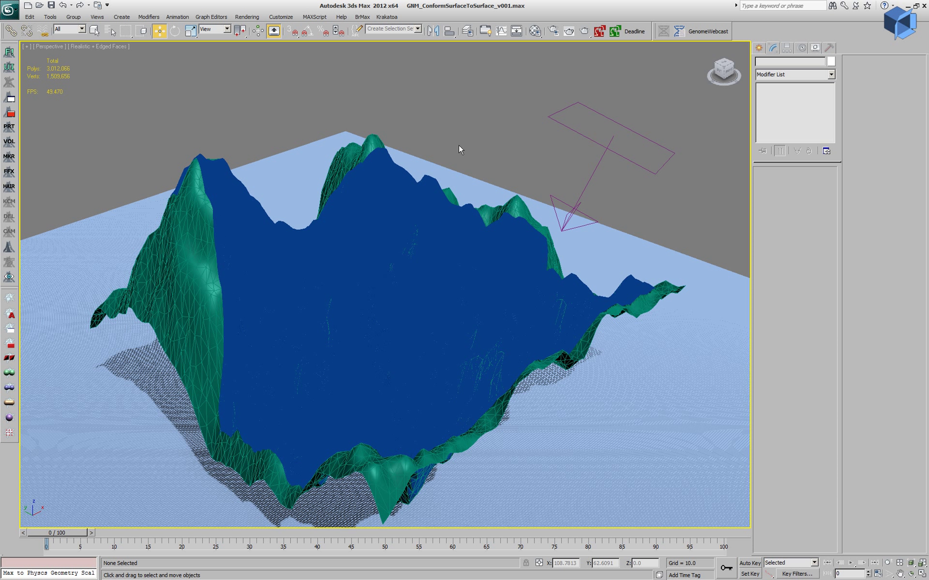
left_click(851, 562)
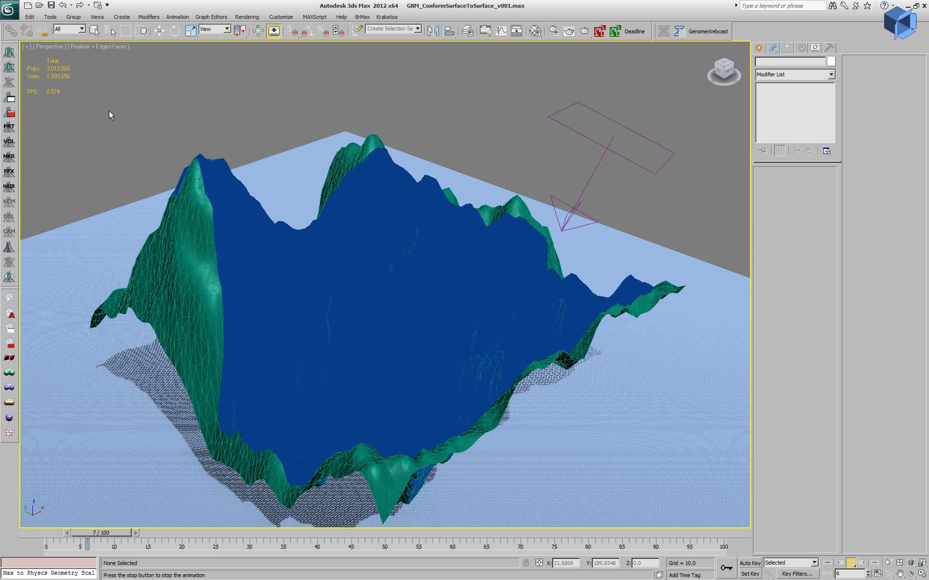
key("F4")
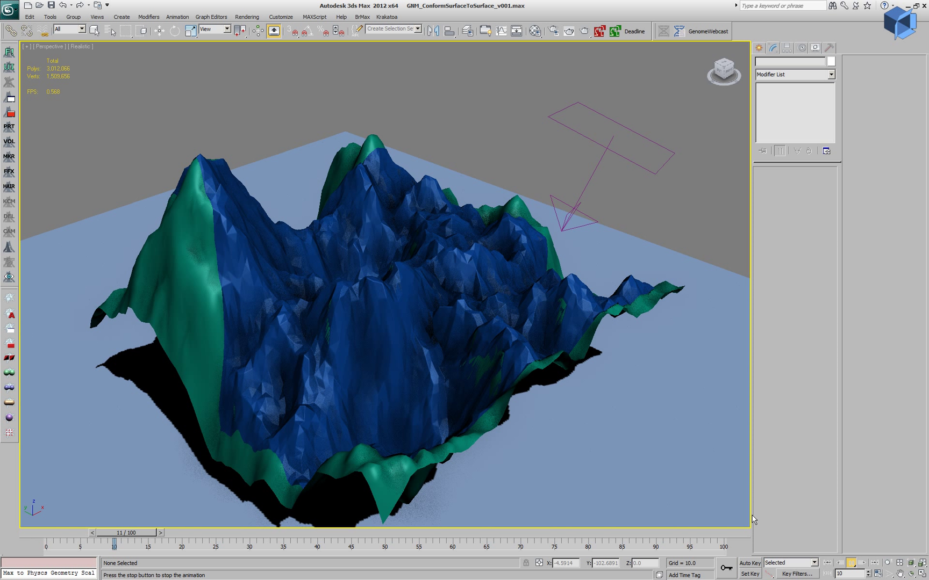
left_click(850, 563)
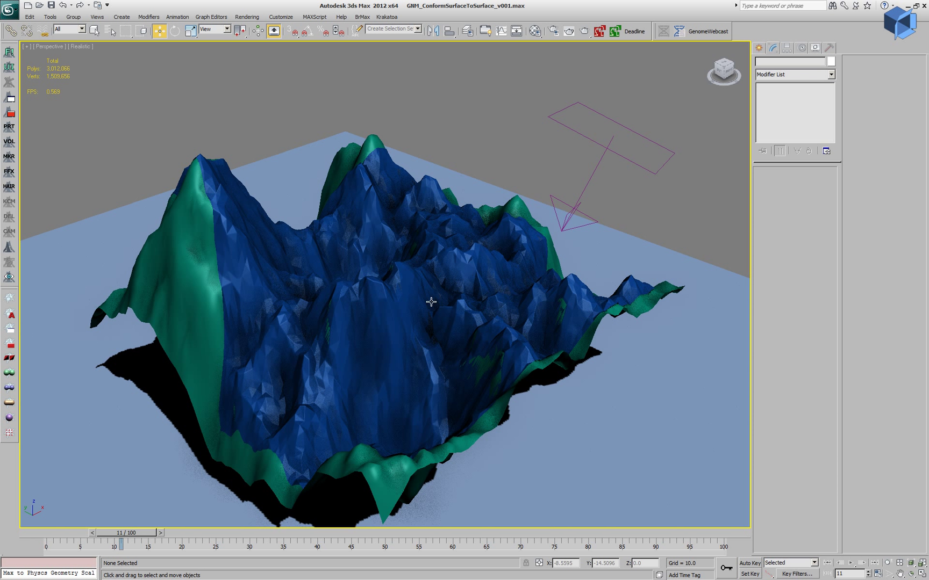
Return Plane001 to 100 by 100 segments and reset GNM_Conform's Standoff Dist. to 0
left_click(606, 188)
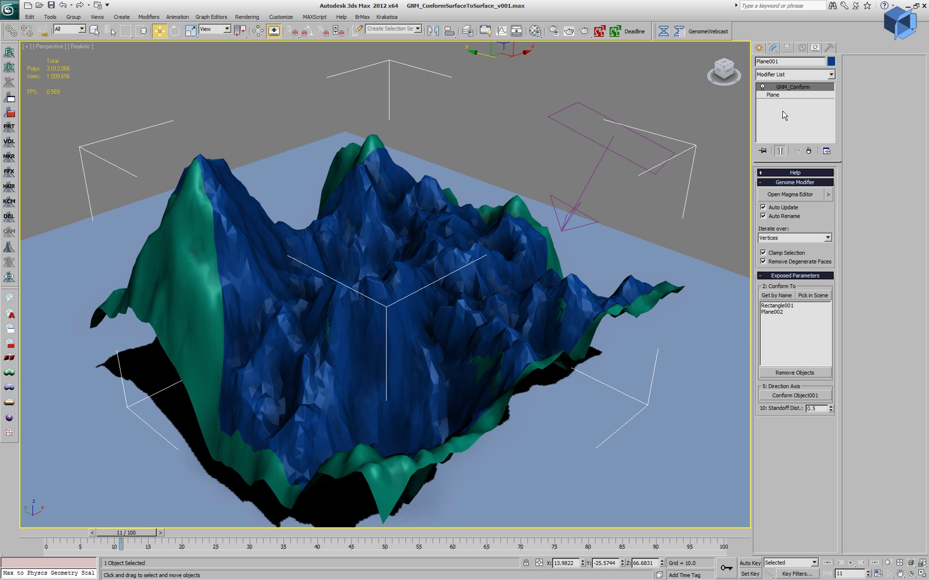
left_click(773, 95)
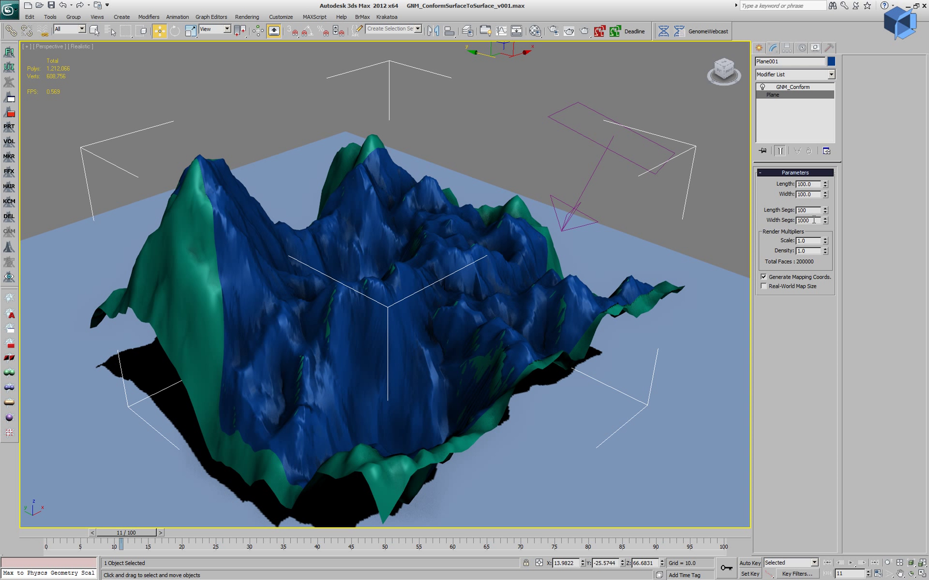
key("Return")
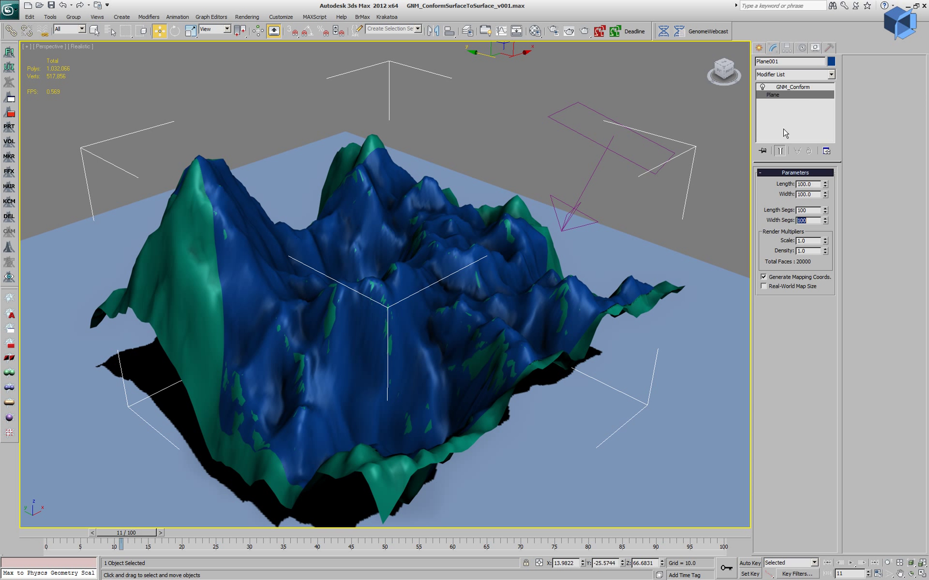
left_click(803, 86)
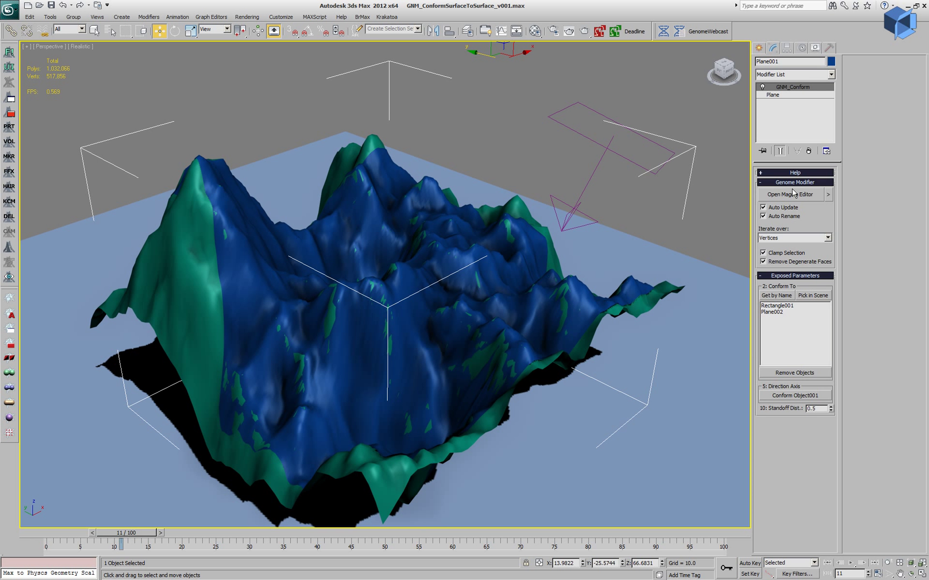
right_click(831, 411)
Raise Standoff Dist. to 1.96, slightly rotate Conform Object001, then reselect Plane001
left_click_drag(831, 412, 854, 320)
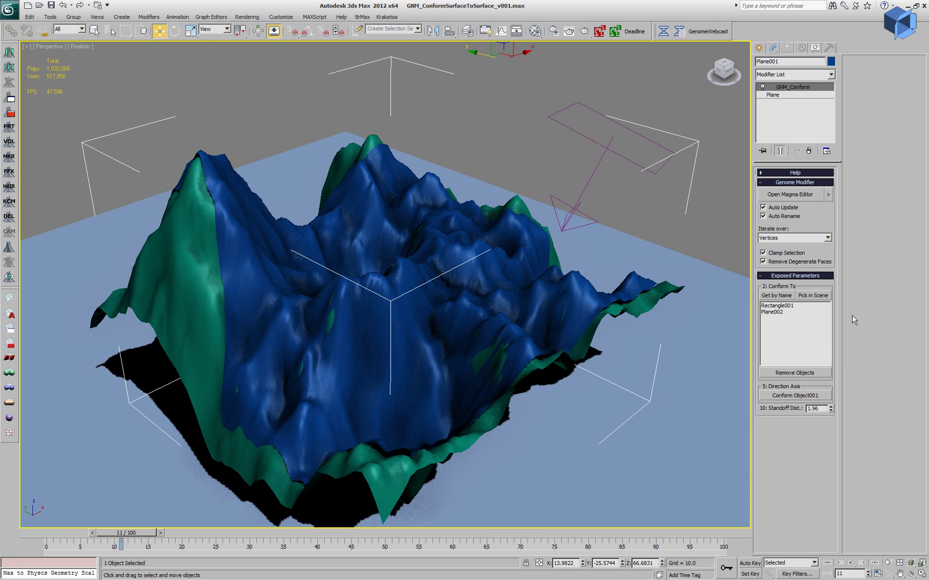
left_click(612, 152)
key("e")
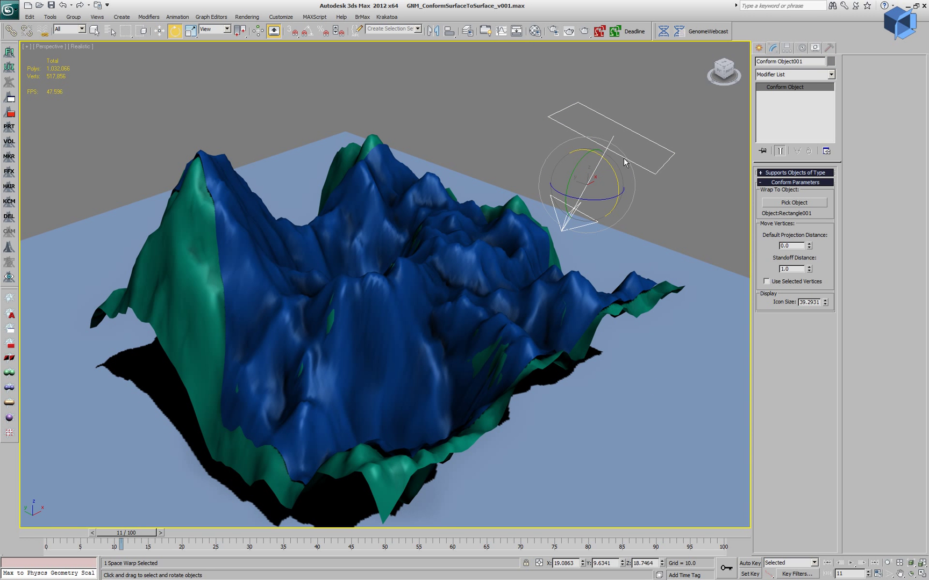
mouse_move(609, 164)
left_mouse_down()
mouse_move(604, 131)
mouse_move(612, 161)
left_mouse_up()
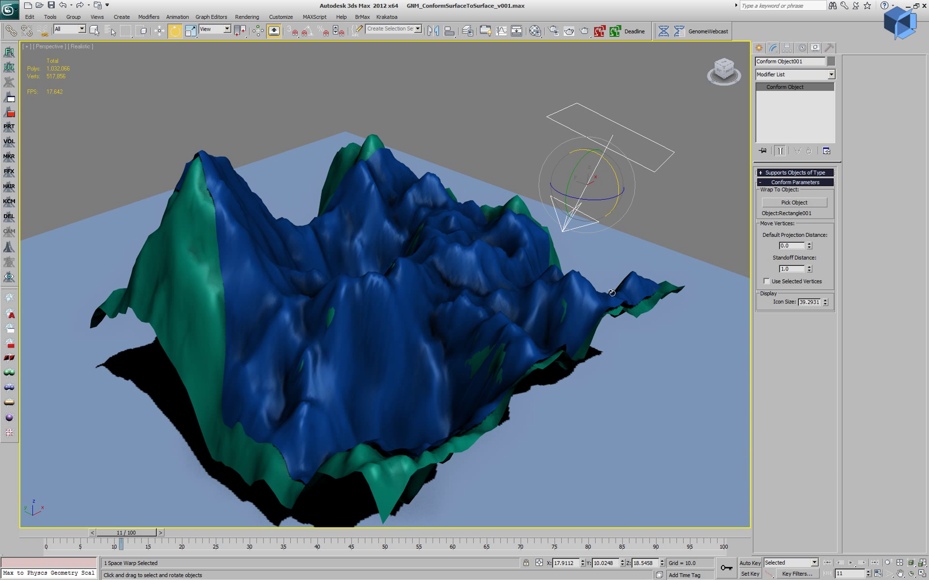
left_click(426, 348)
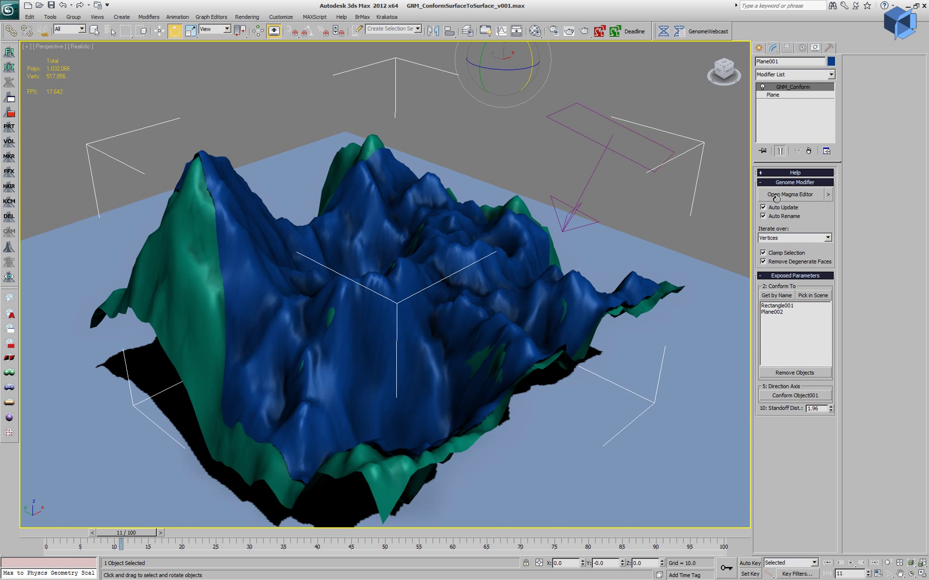
Open Plane001's Conform flow in MagmaFlow and drag the 9:Multiply node to the right
left_click(789, 194)
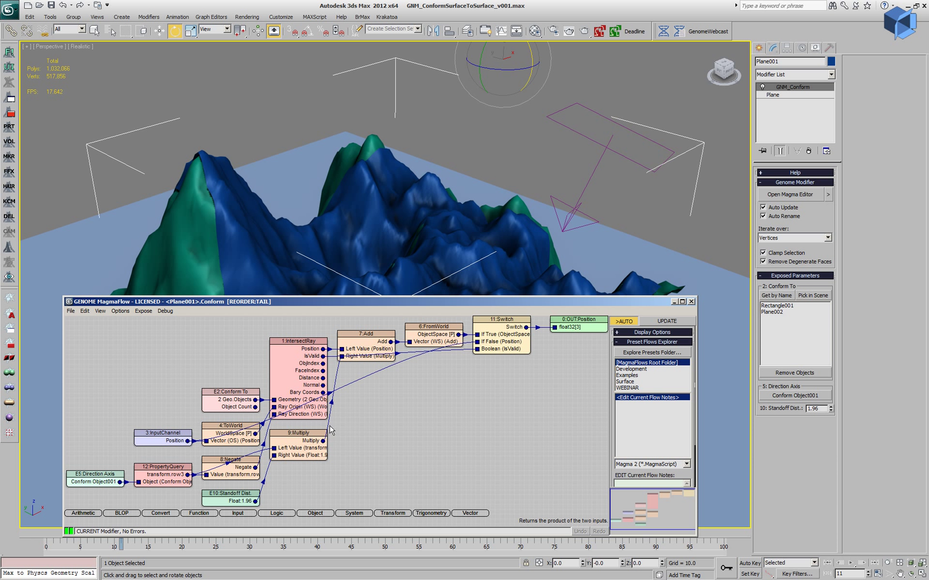
left_click_drag(300, 452, 395, 448)
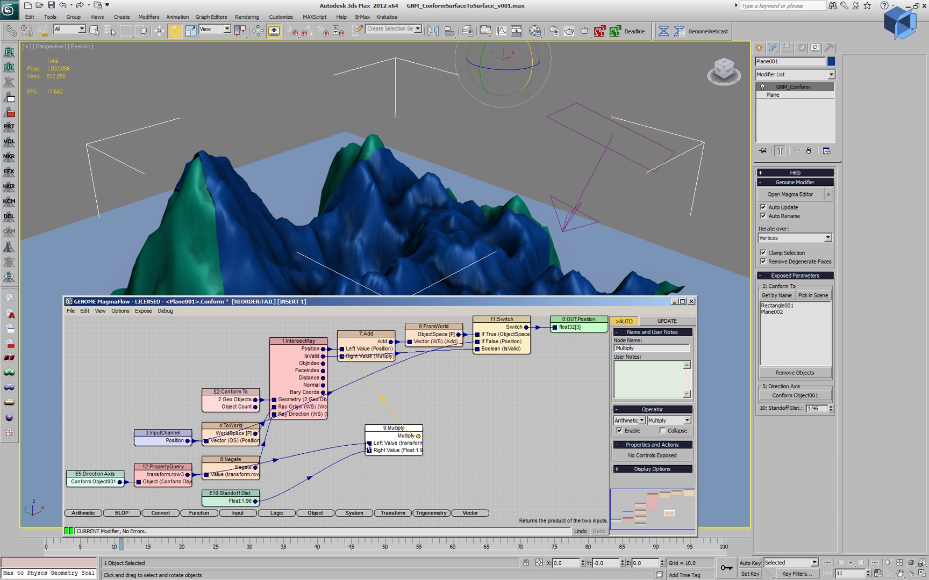
left_click(347, 450)
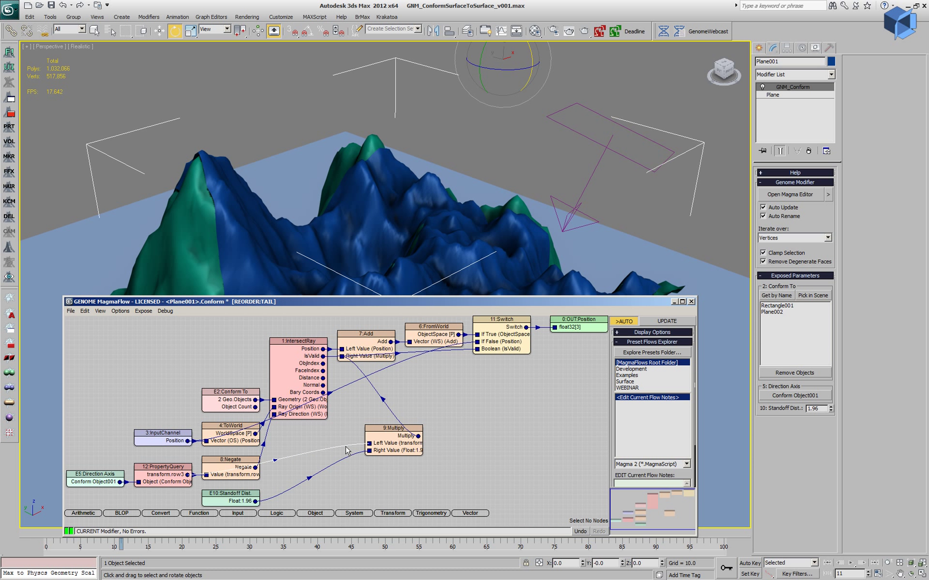
Add a Logic Switch feeding the Multiply, wired from IntersectRay Normal, with true/false inputs swapped
right_click(347, 450)
left_click(362, 533)
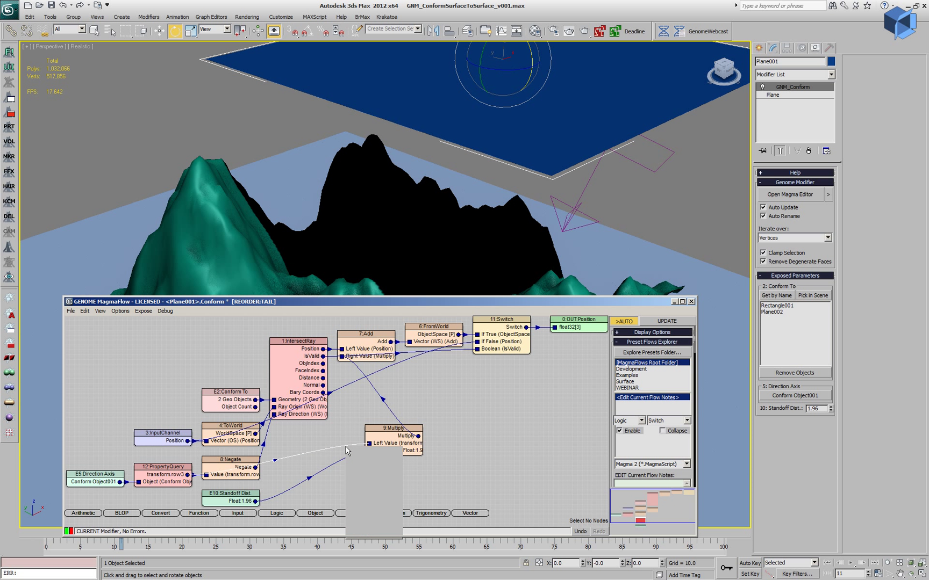
scroll(330, 457, "down", 2)
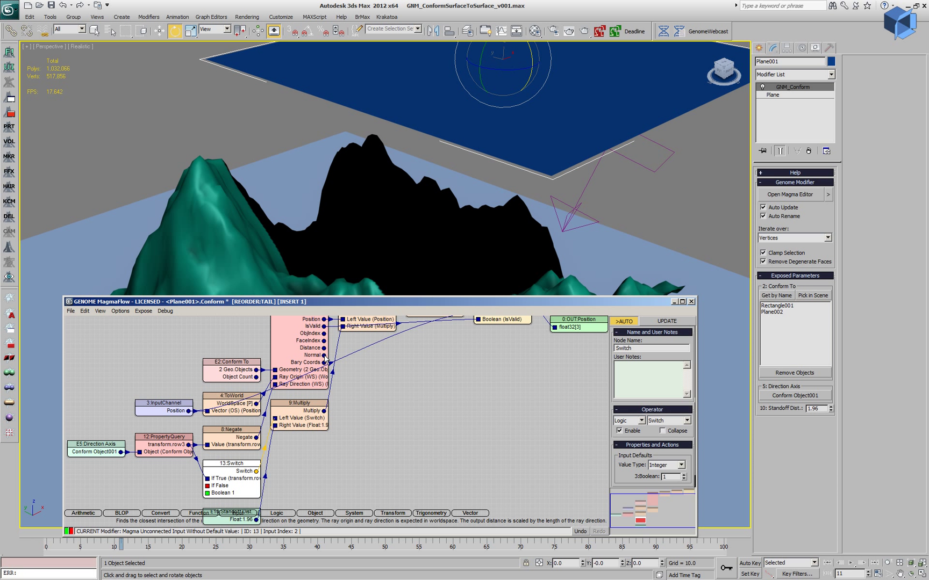
left_click_drag(325, 356, 208, 486)
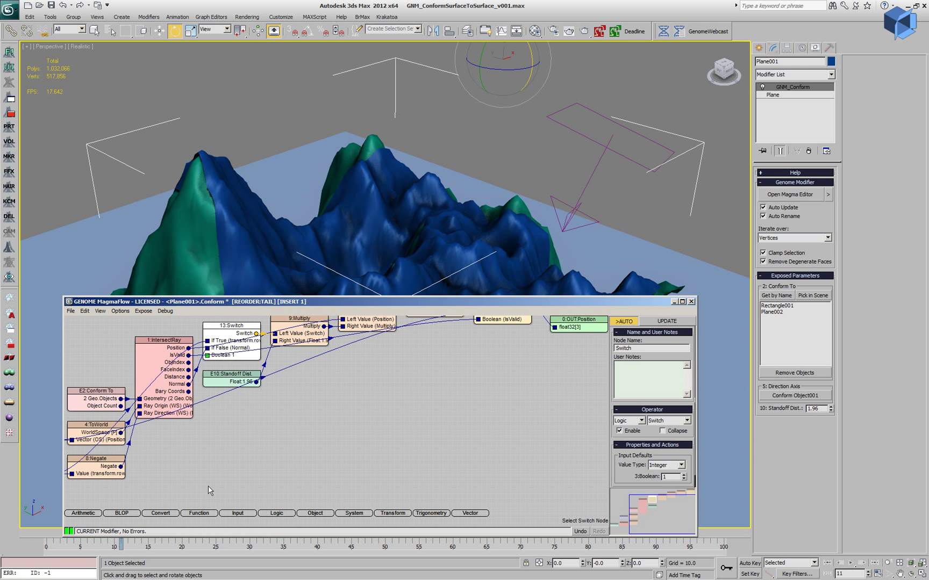
left_click(231, 338)
Drive the Switch's Boolean with an exposed InputValue named Use Normals
left_click(238, 352, "ctrl")
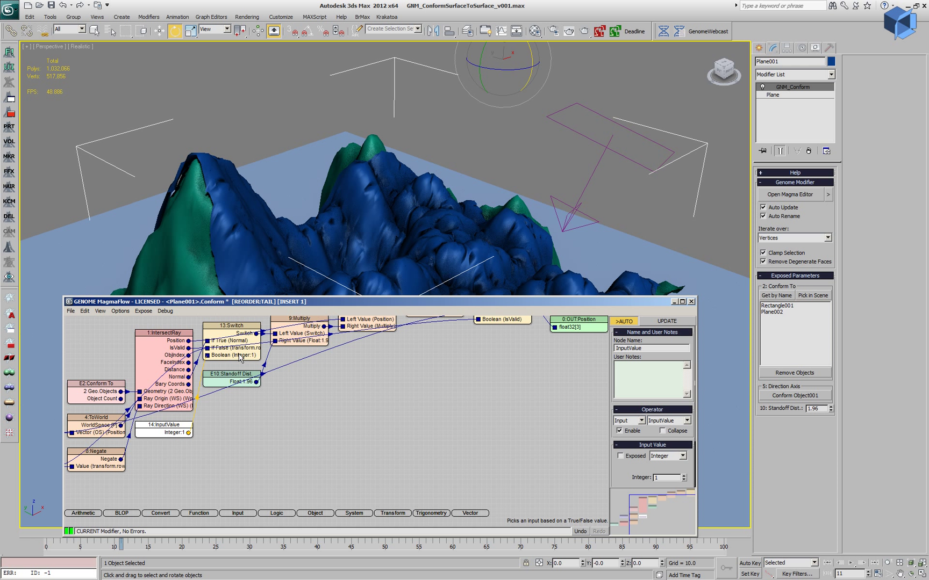
left_click(621, 456)
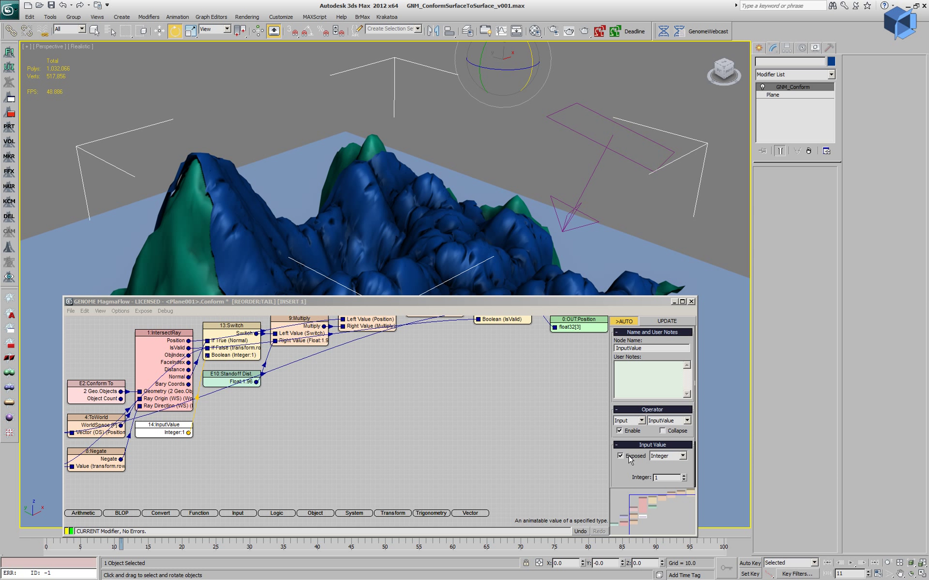
double_click(627, 348)
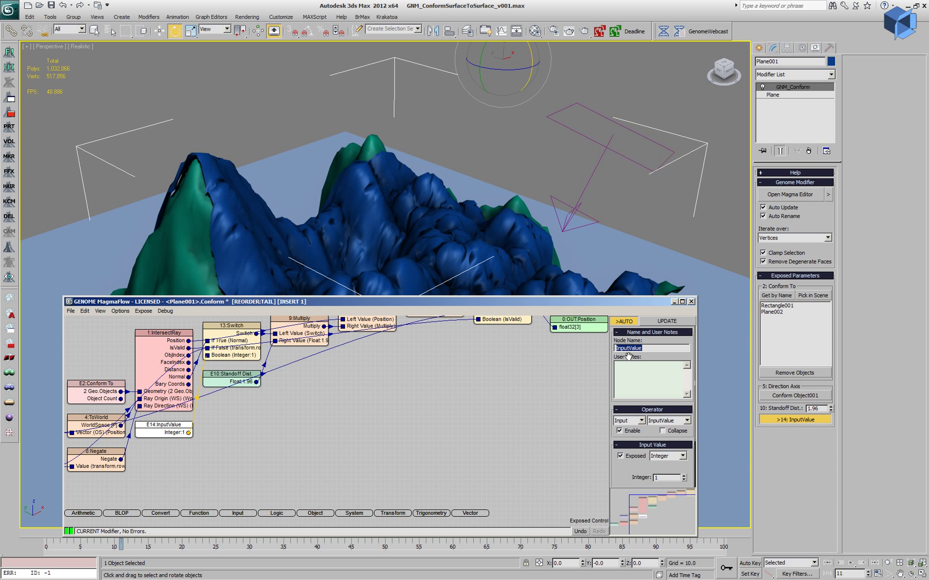
type("Use Normals")
key("Return")
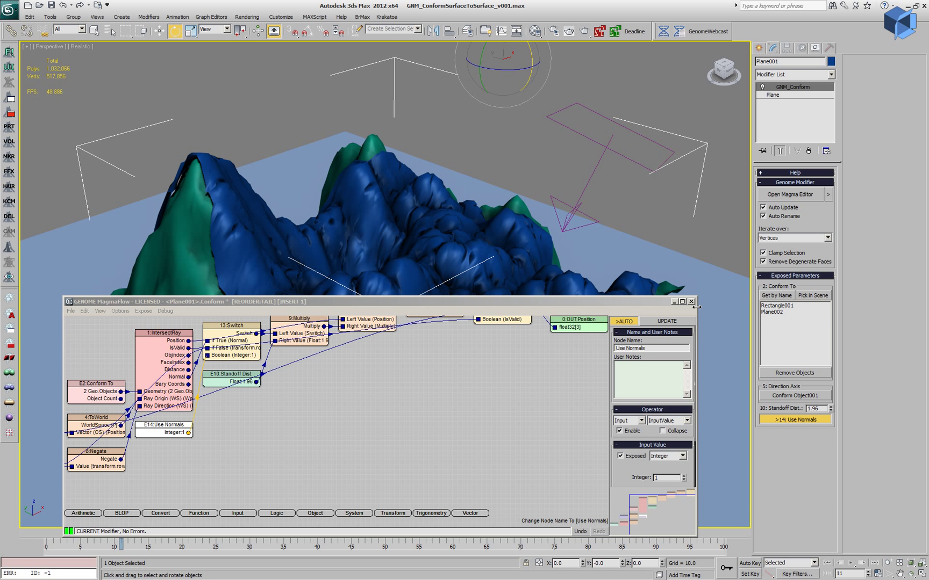
Close MagmaFlow, show edged faces, zero Standoff Distance, and leave Use Normals on
left_click(691, 301)
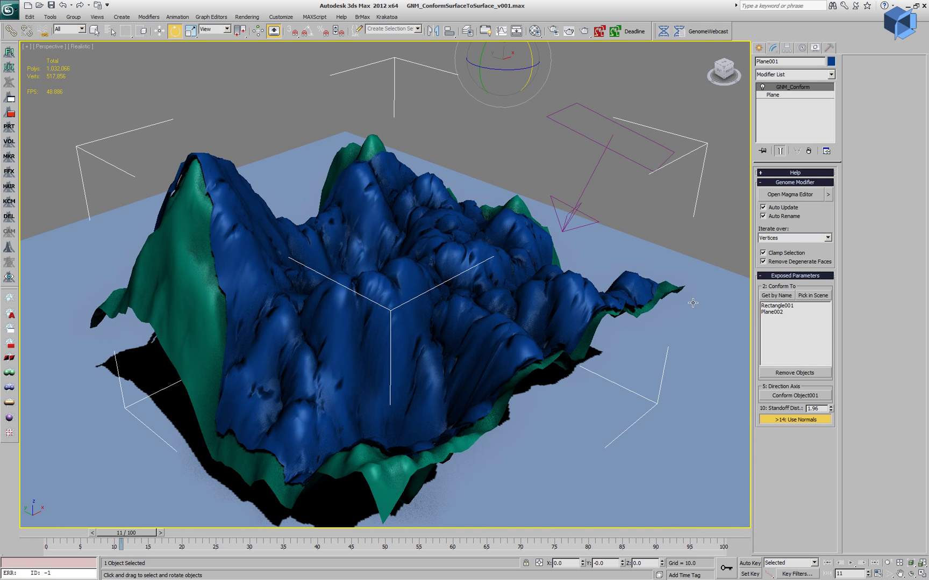
left_click(814, 420)
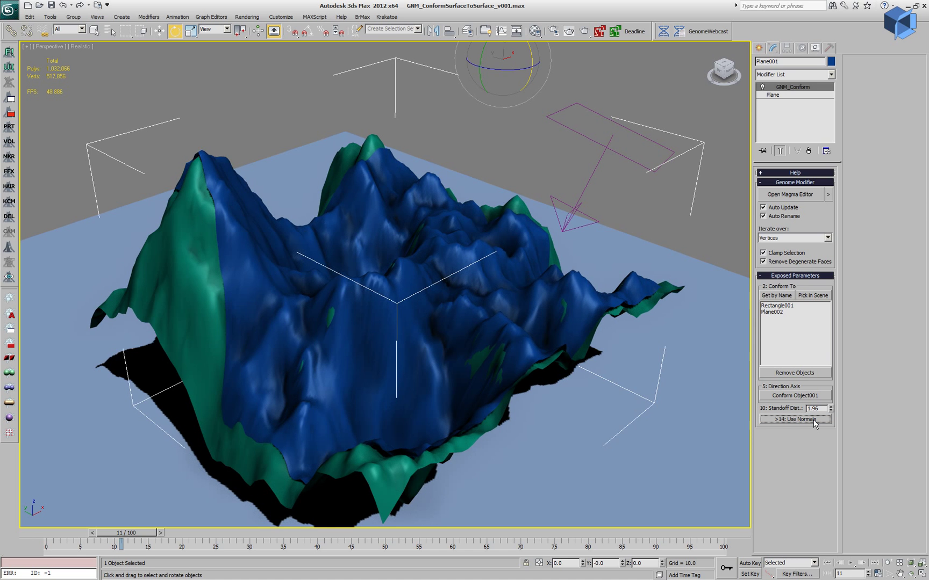
key("F4")
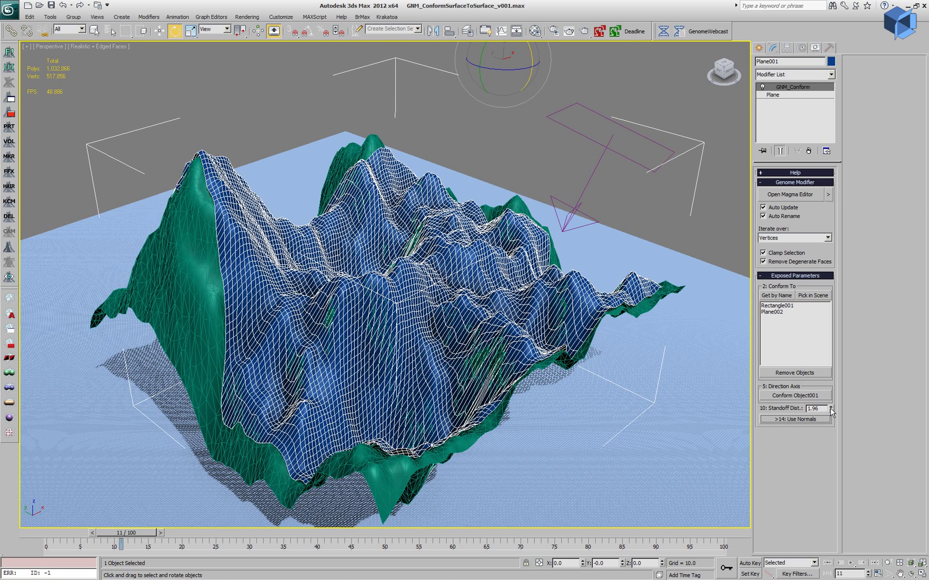
right_click(831, 409)
left_click(816, 420)
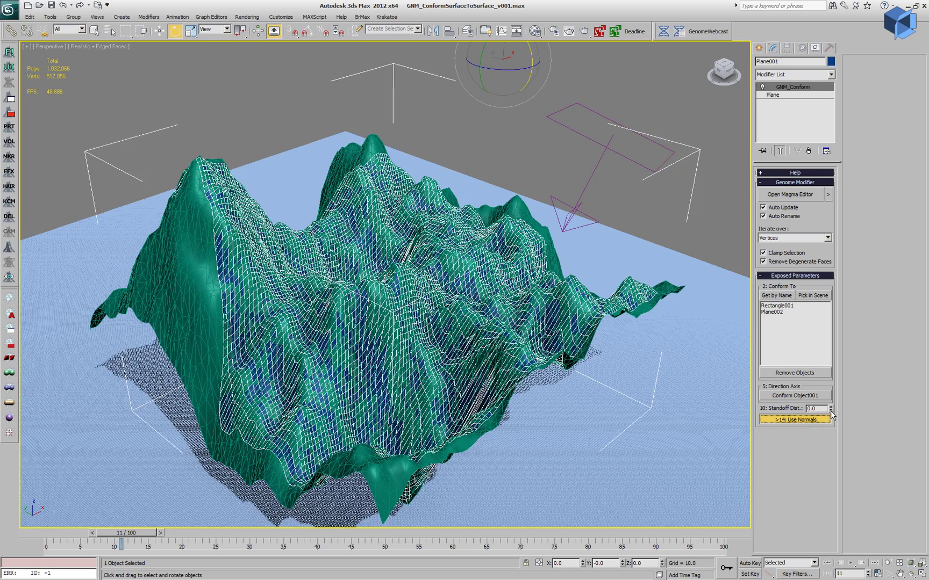